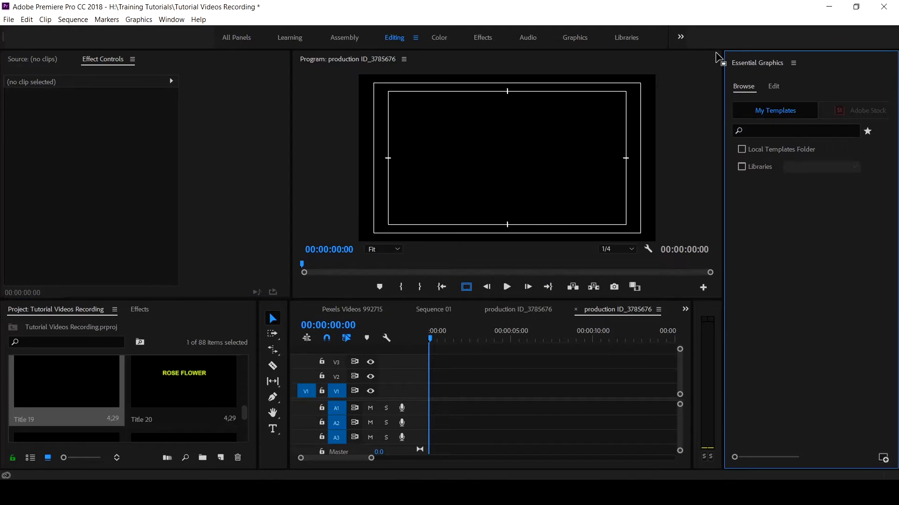
- Look at the template browsing and editing views of Essential Graphics, ending on the editing view
left_click(776, 91)
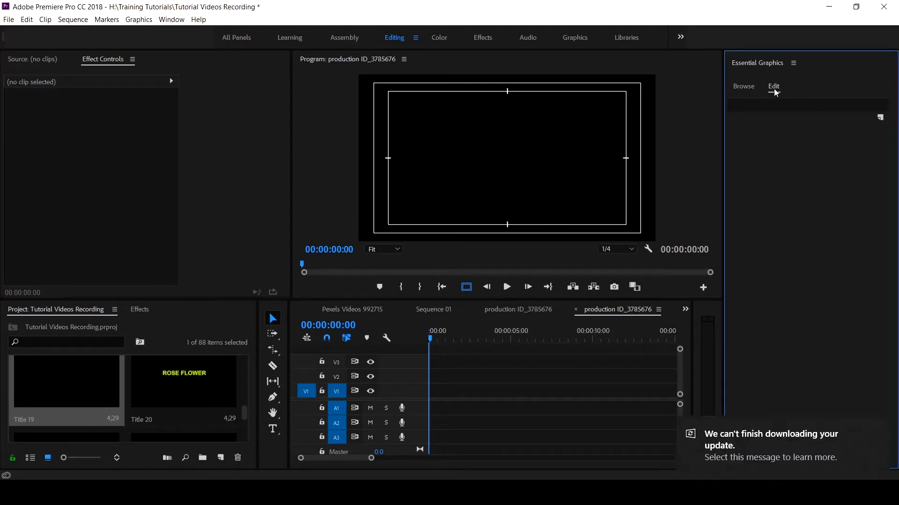
left_click(751, 90)
left_click(777, 91)
left_click(744, 87)
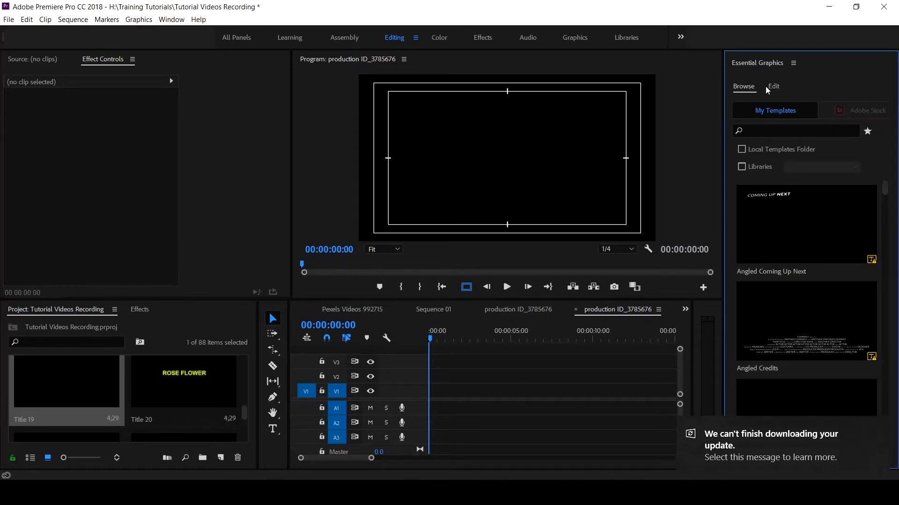
left_click(767, 87)
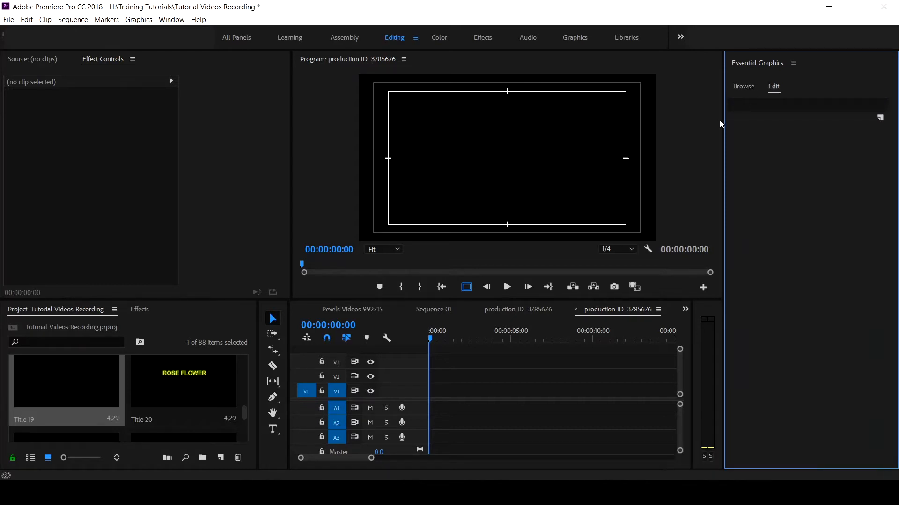
- Add an empty text layer near the middle of the frame at 00:00:00:00 with the Type tool
left_click(273, 431)
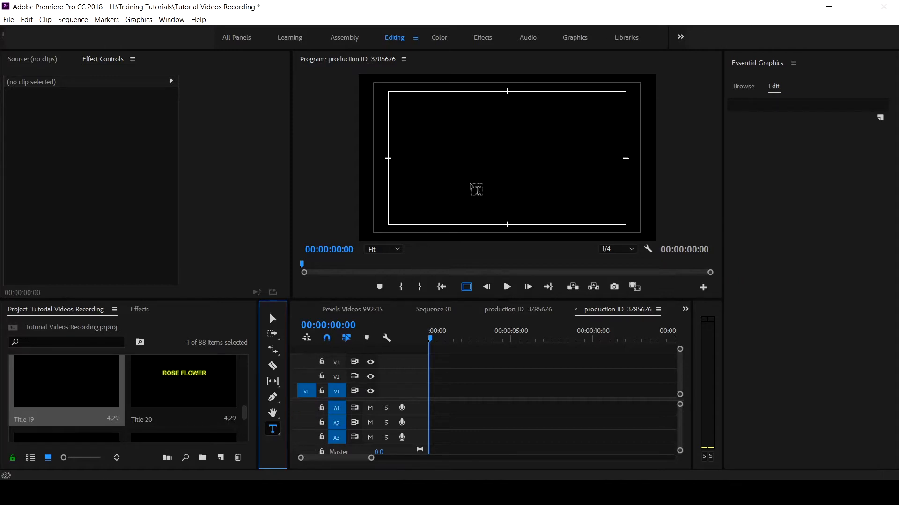
left_click(459, 159)
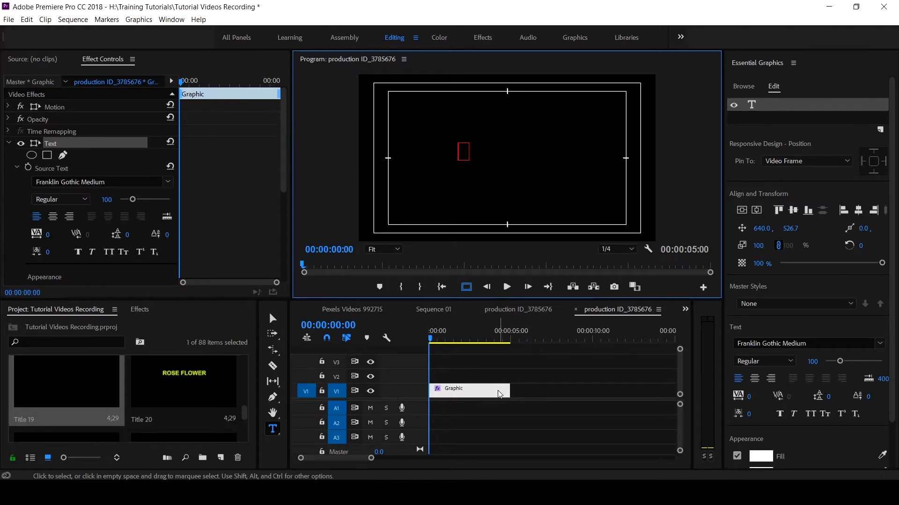
key("ctrl+s")
- Set the text layer's font to Myanmar Text and its size to 108
left_click(169, 183)
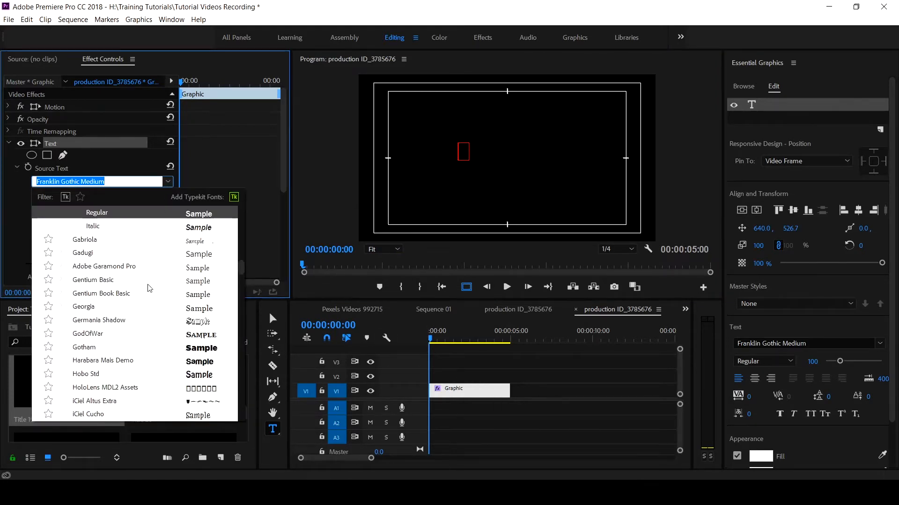
scroll(139, 338, "down", 4)
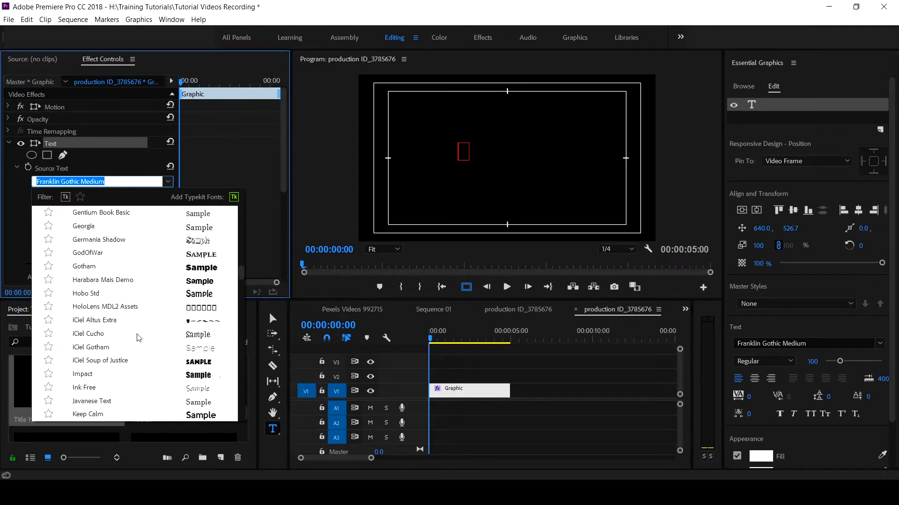
scroll(139, 337, "down", 12)
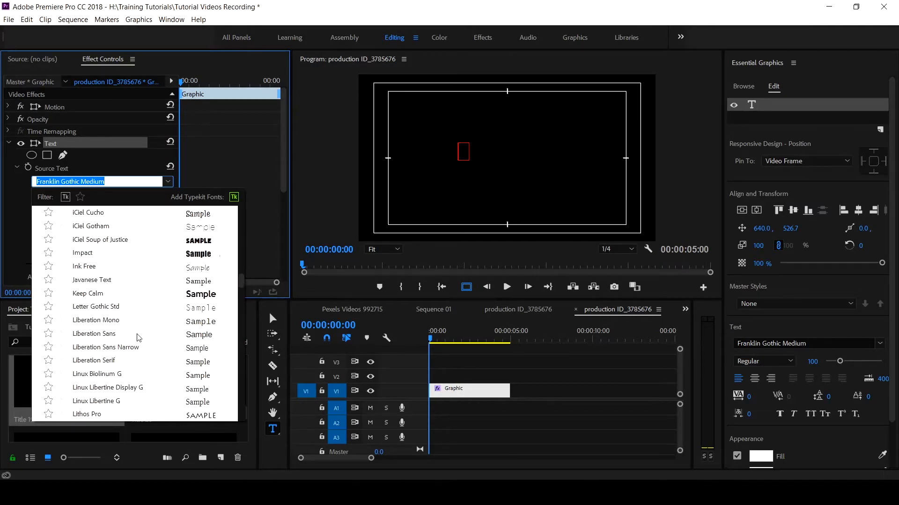
scroll(139, 338, "up", 2)
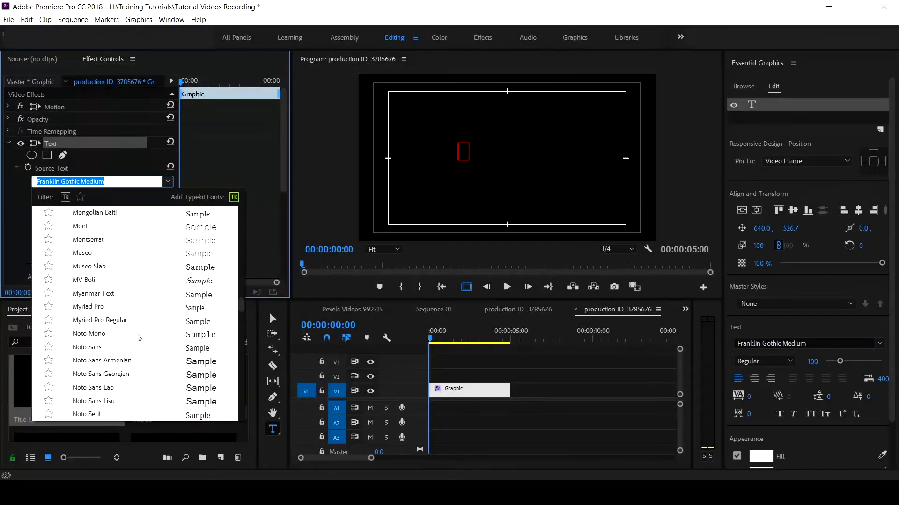
left_click(113, 294)
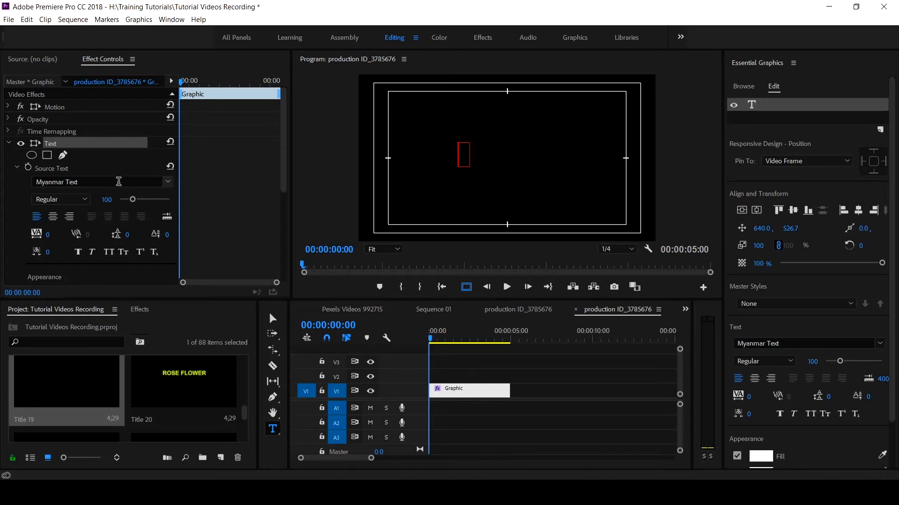
left_click_drag(132, 200, 143, 200)
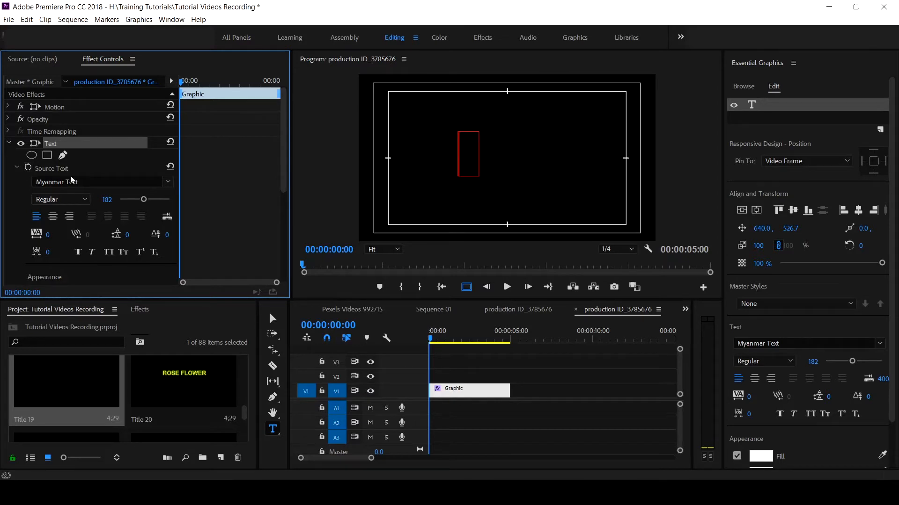
left_click_drag(141, 199, 135, 202)
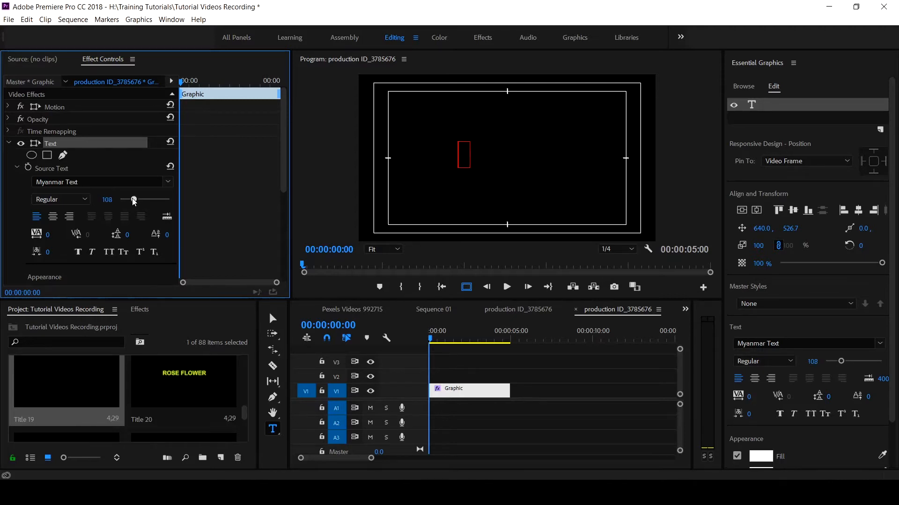
- Turn on Source Text keyframing at 00:00:00:00 and enter "T" as the text
left_click(52, 172)
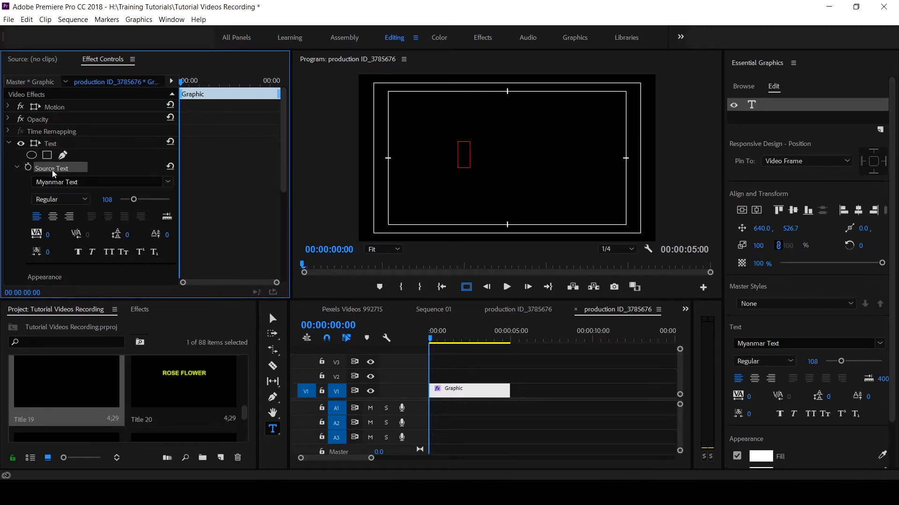
left_click(29, 167)
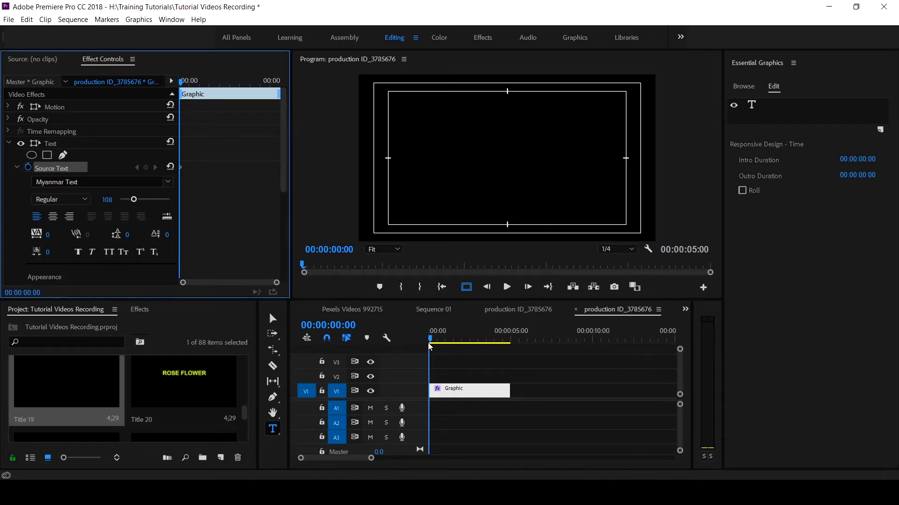
left_click(52, 146)
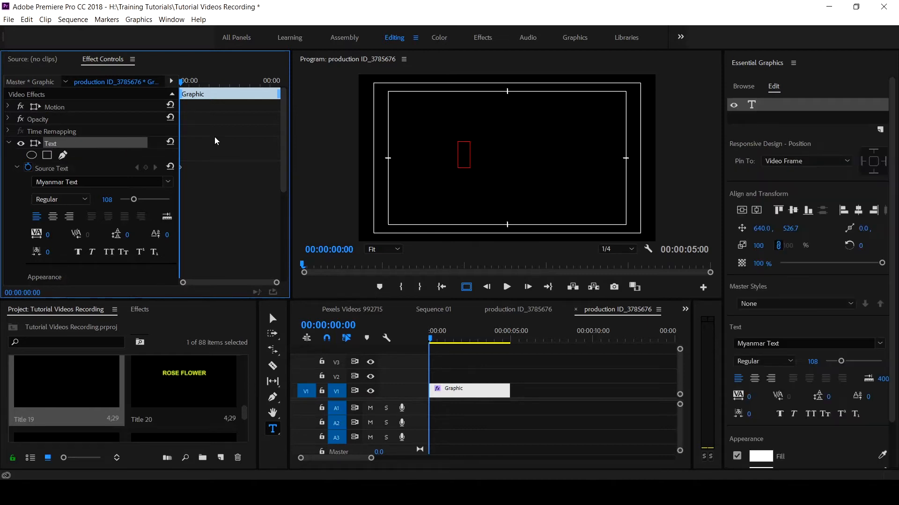
left_click(468, 161)
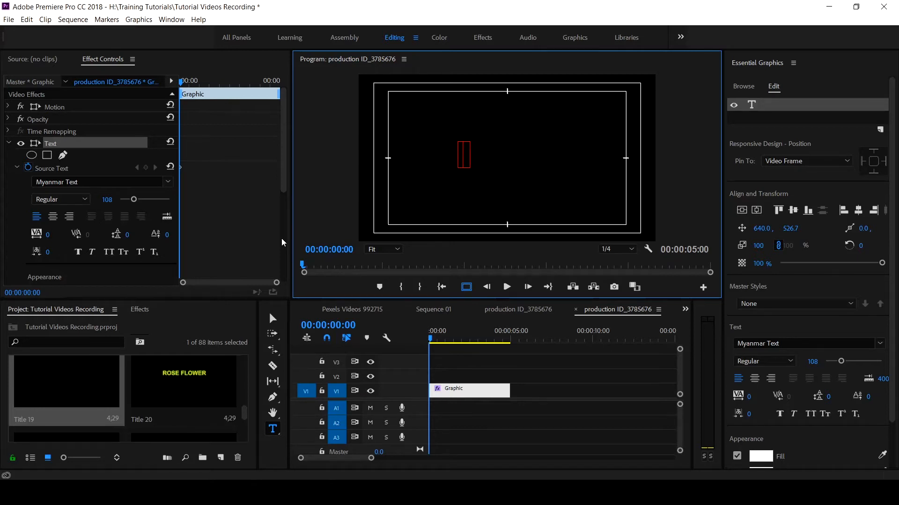
type("T")
- Enlarge the keyframe area of the effect controls and move the first Source Text keyframe slightly later
left_click_drag(177, 159, 146, 158)
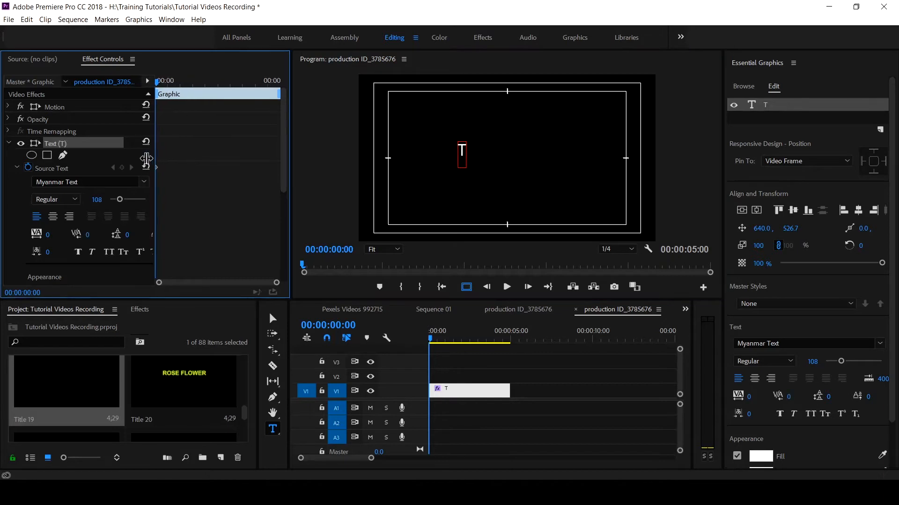
left_click_drag(288, 157, 358, 161)
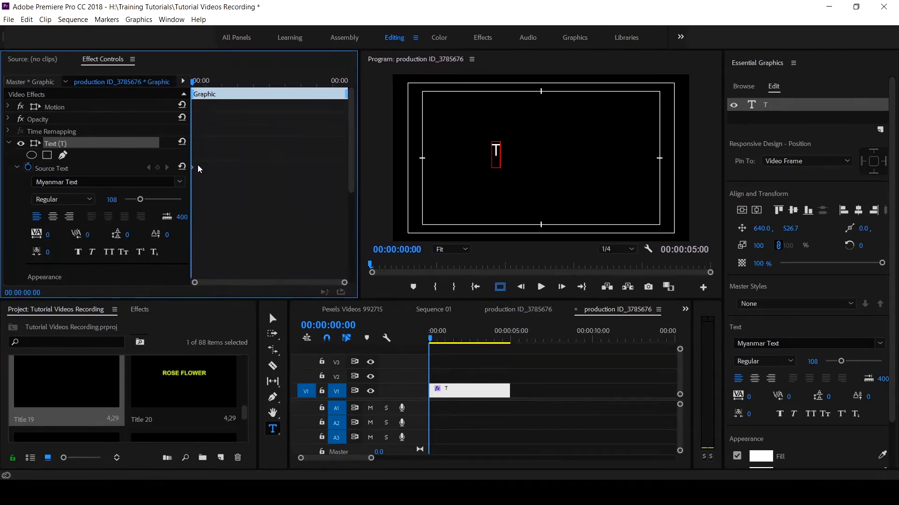
left_click_drag(194, 167, 200, 142)
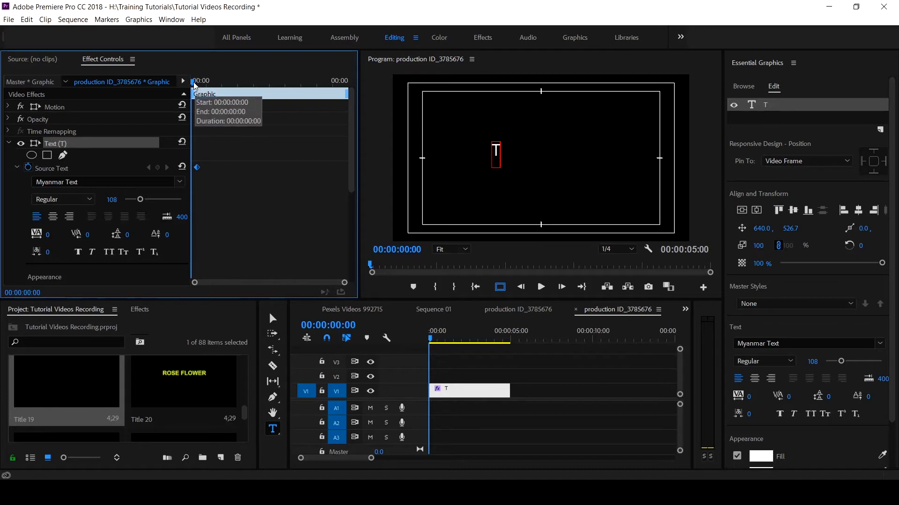
- Place the playhead at 00:00:00:07 and extend the text to "Ty"
left_click(199, 83)
key("Left")
key("Left")
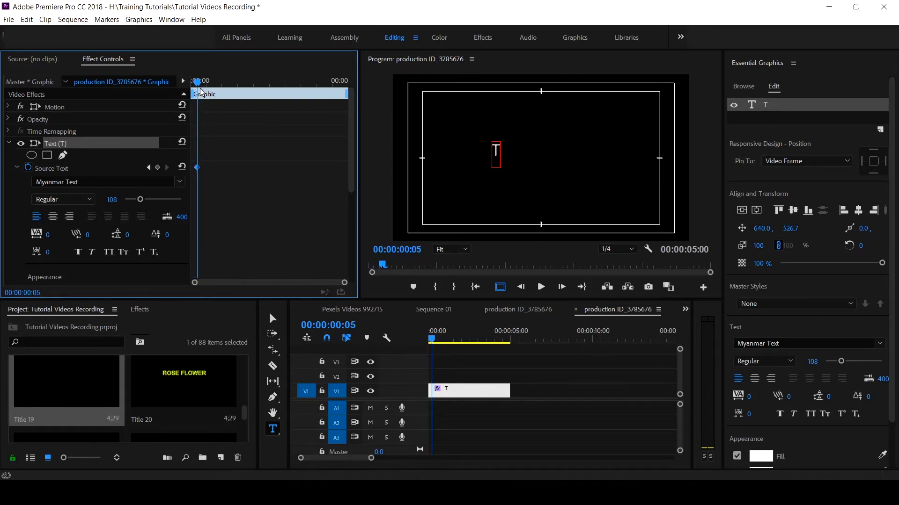
key("Left")
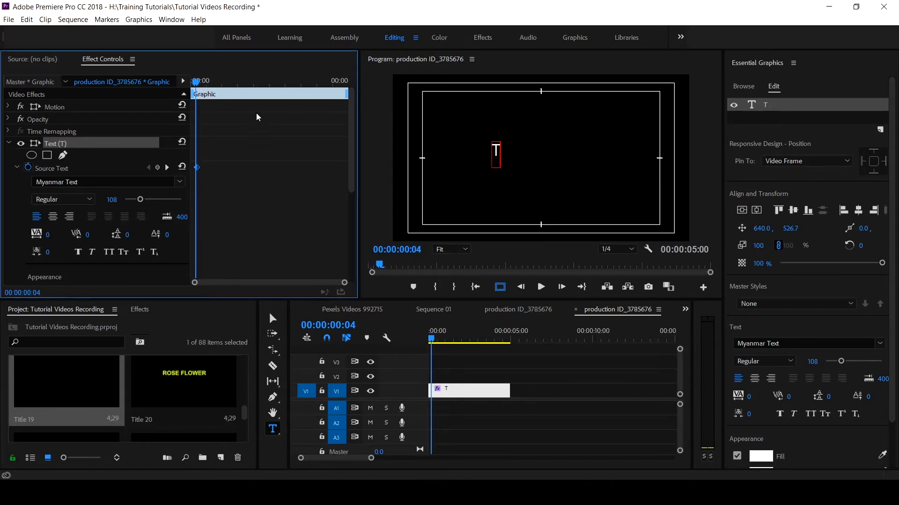
left_click(421, 197)
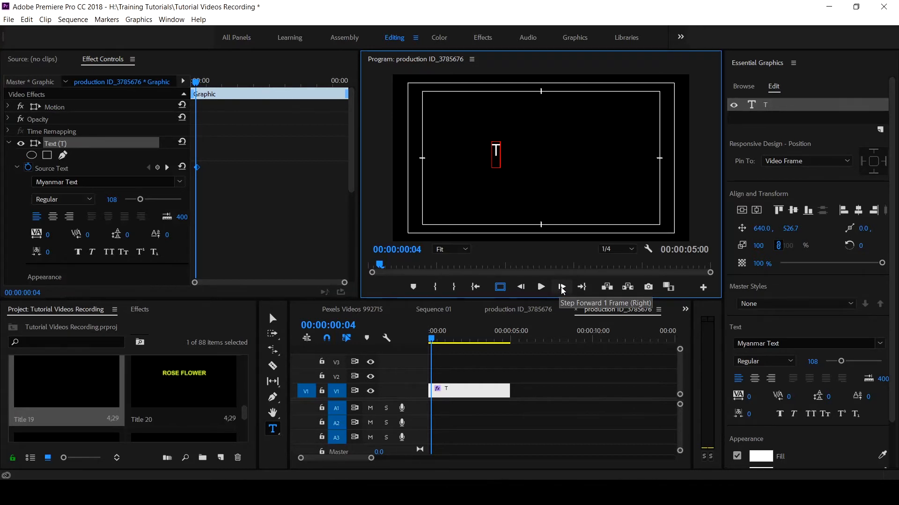
left_click(562, 290)
left_click(562, 291)
left_click(562, 290)
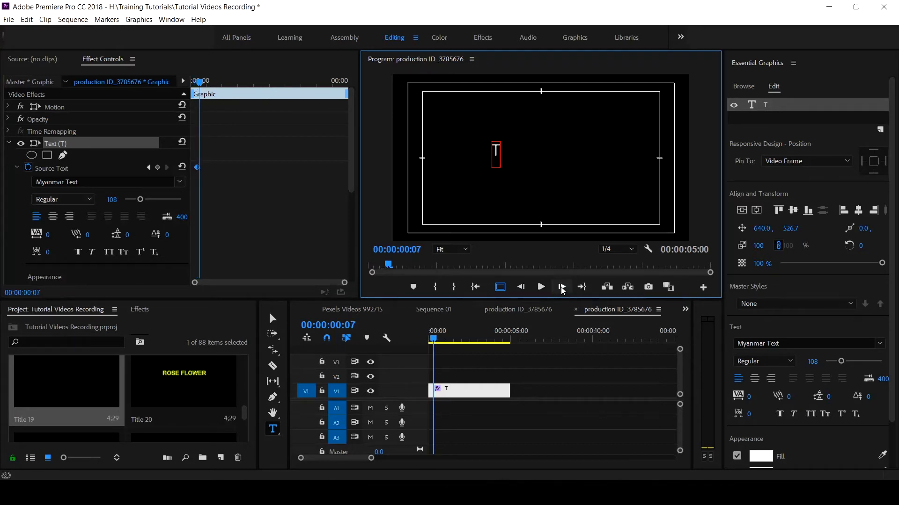
type("y")
- Advance the playhead three frames to 00:00:00:10 and extend the text to "Type"
left_click(562, 290)
left_click(562, 290)
left_click(562, 290)
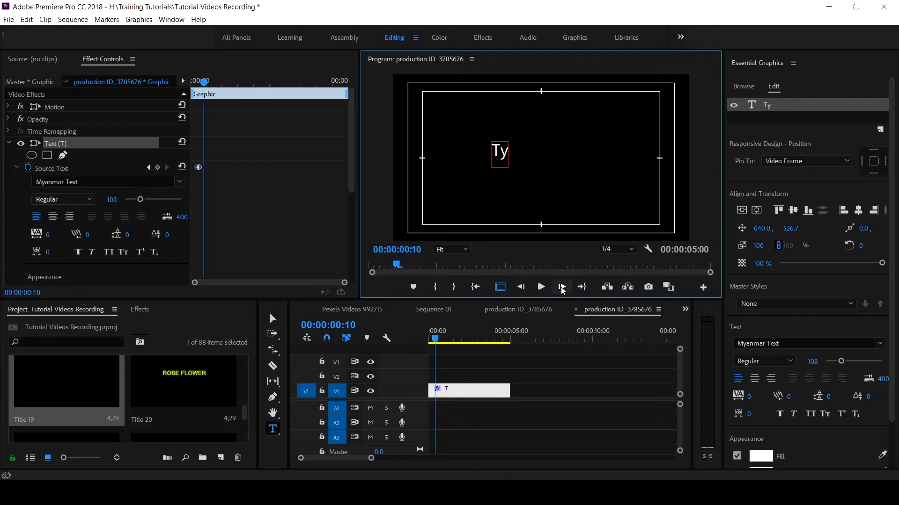
type("p")
- Advance the playhead three frames to 00:00:00:13 and extend the text to "Typew"
left_click(561, 287)
left_click(562, 287)
left_click(562, 287)
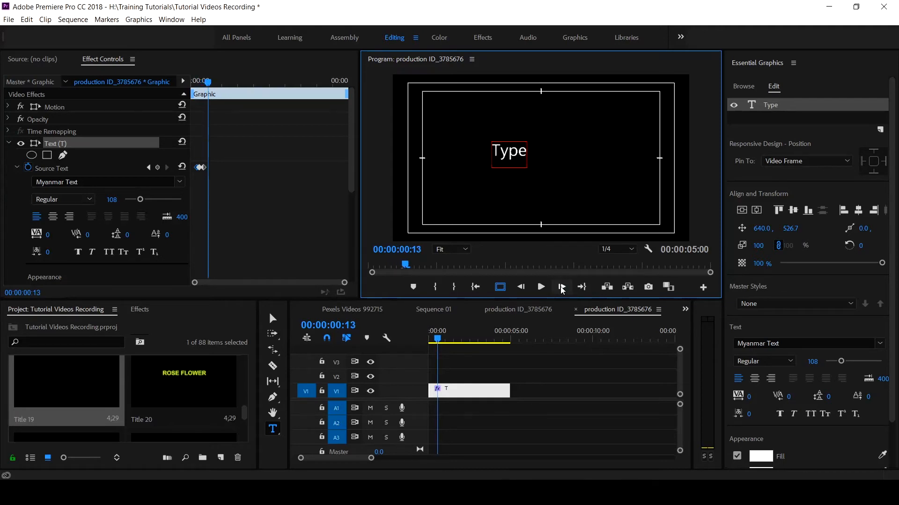
type("w")
- Continue adding one letter every three frames from 00:00:00:16 until the text reads "Typewriter" at 00:00:01:04
left_click(562, 287)
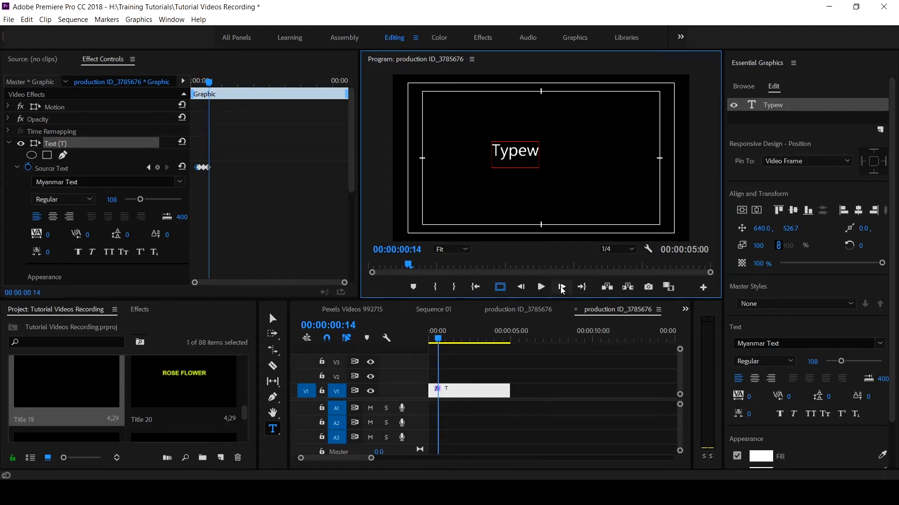
left_click(562, 288)
left_click(561, 288)
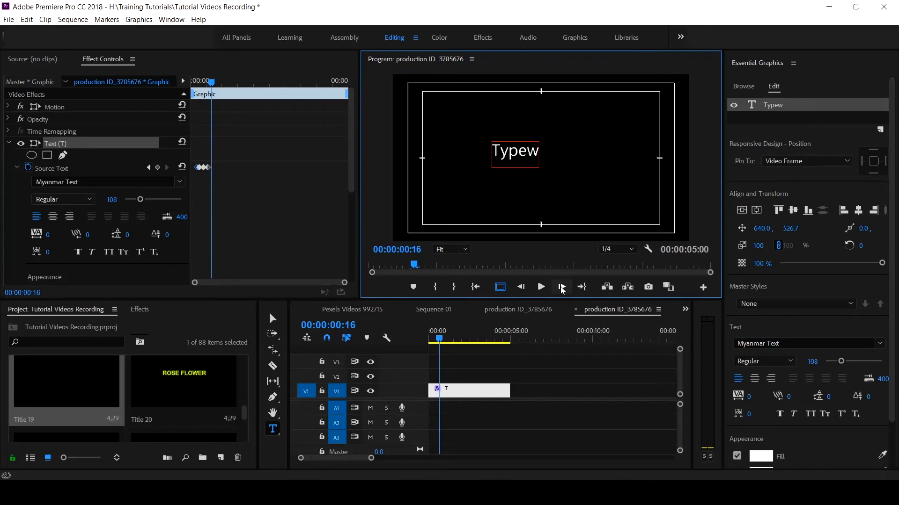
type("r")
left_click(562, 287)
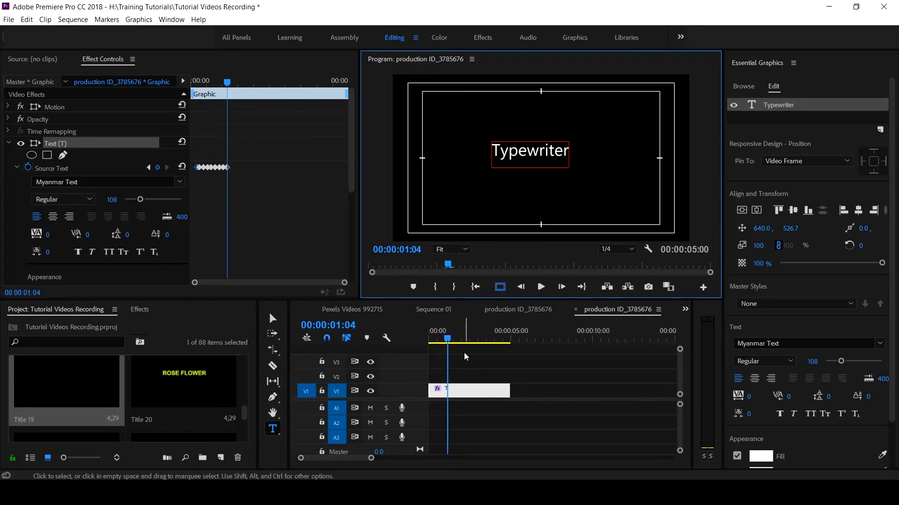
- Center the "Typewriter" text horizontally and vertically in the frame
left_click(273, 321)
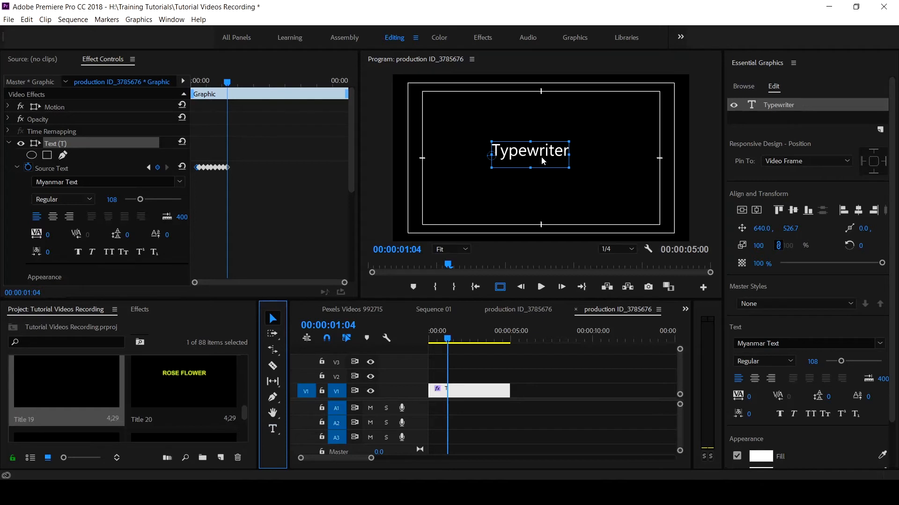
left_click(758, 212)
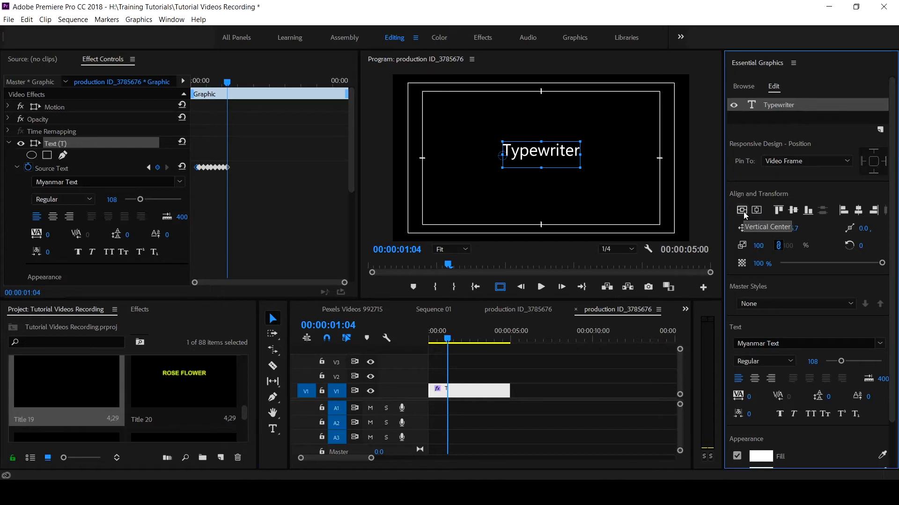
left_click(745, 215)
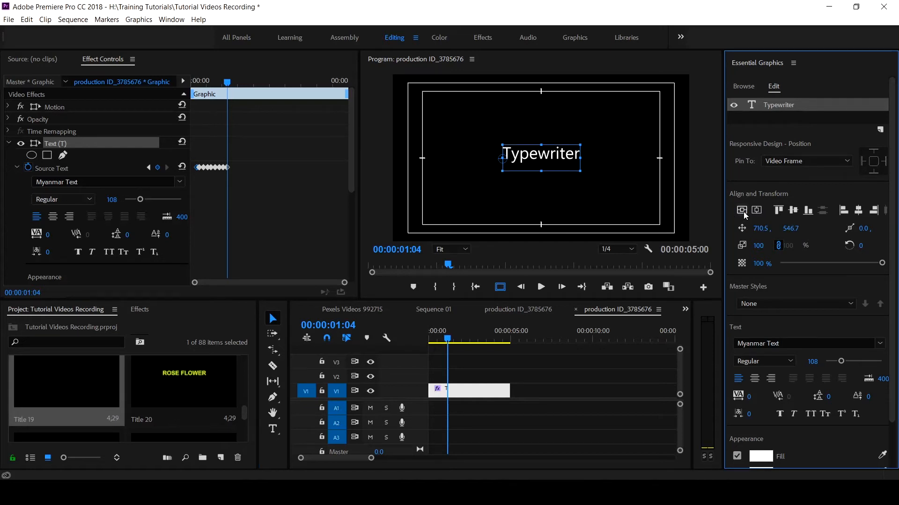
- Play the sequence from its start to preview the letter-by-letter text animation
left_click(403, 344)
key("Home")
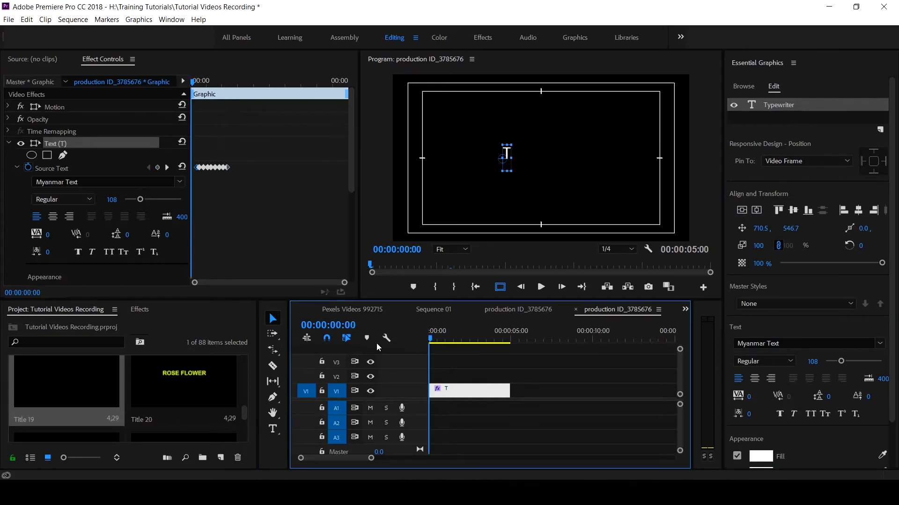
key("space")
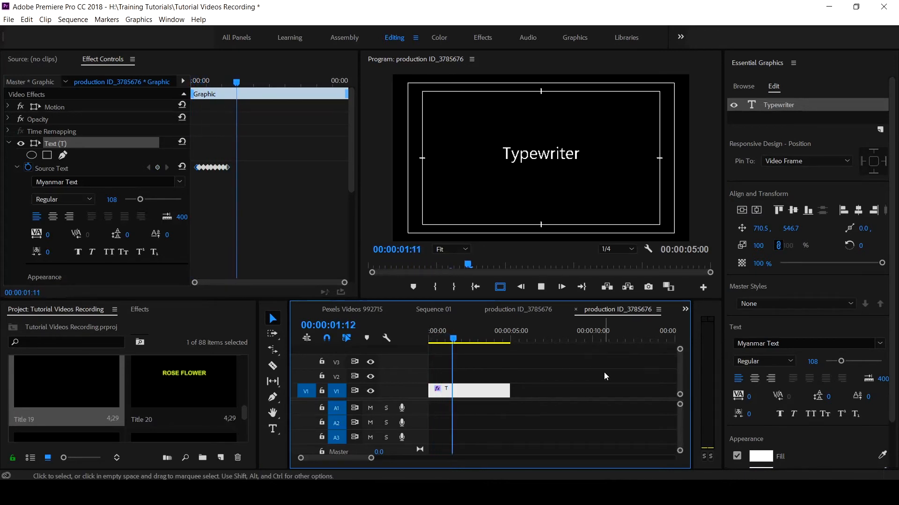
key("space")
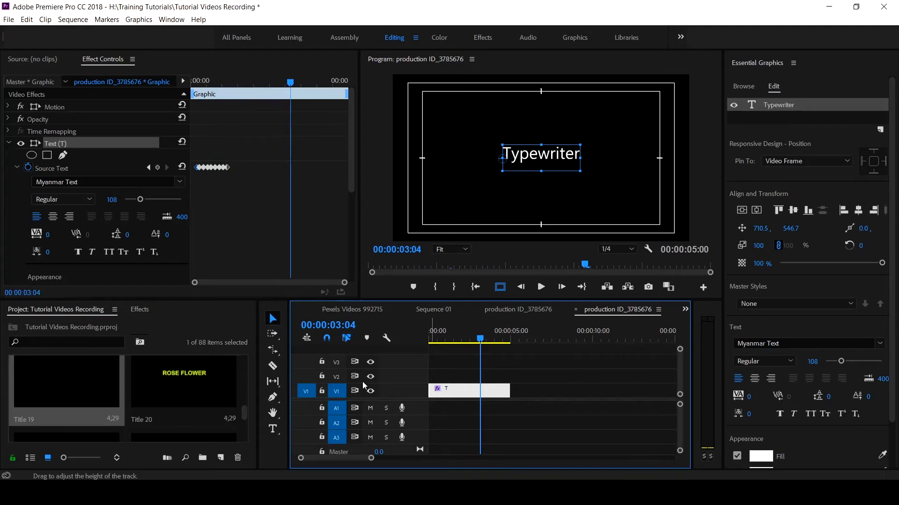
- Rate-stretch the "Typewriter" clip to 00:00:12:00 and play it from the start to preview the slower typing
left_click(279, 355)
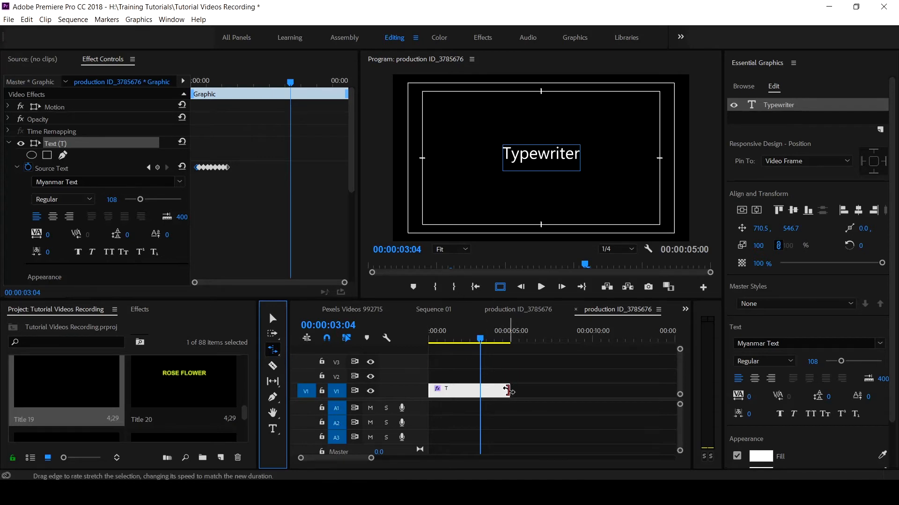
left_click_drag(507, 390, 624, 390)
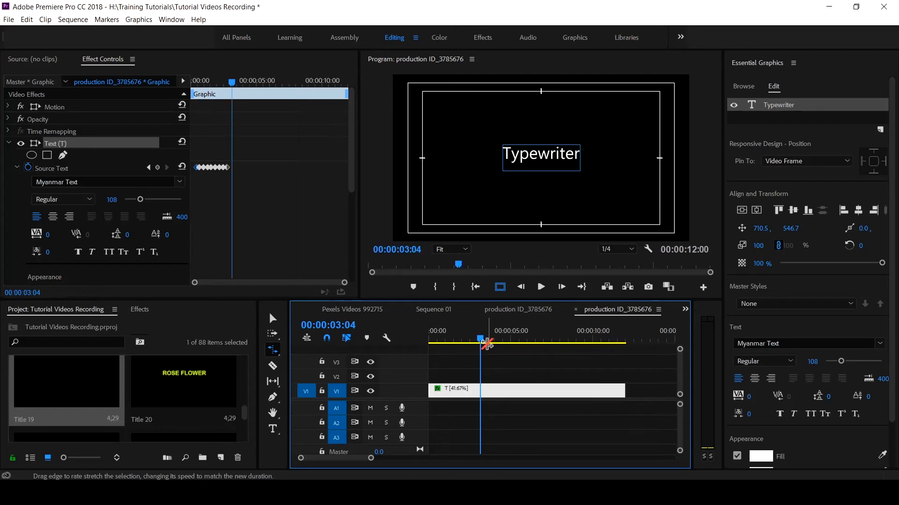
left_click_drag(484, 343, 386, 341)
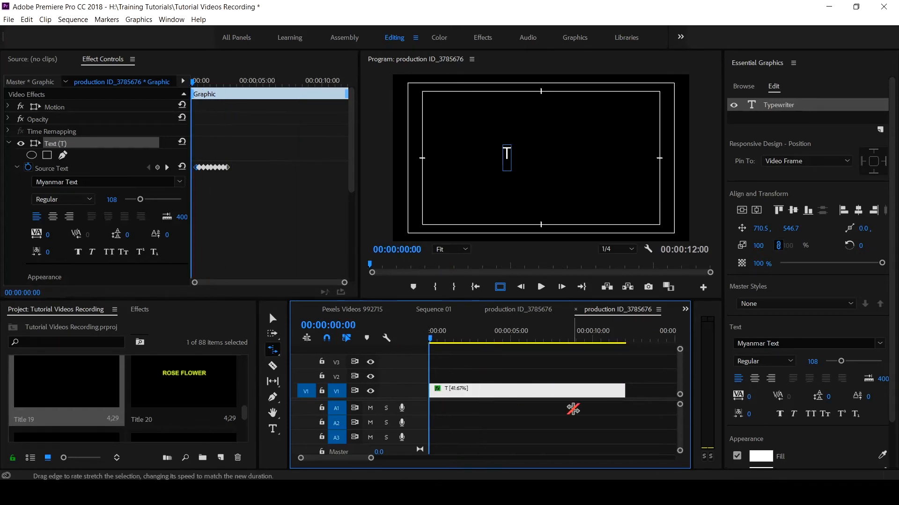
key("space")
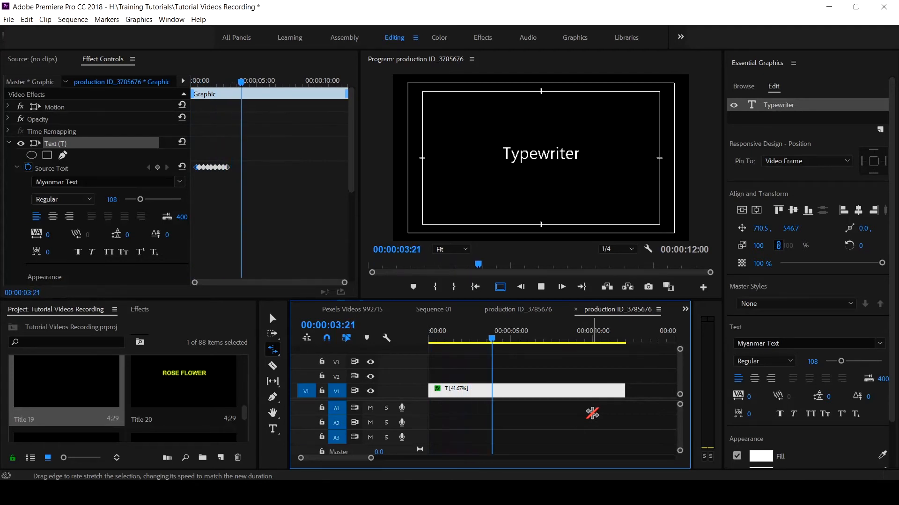
key("space")
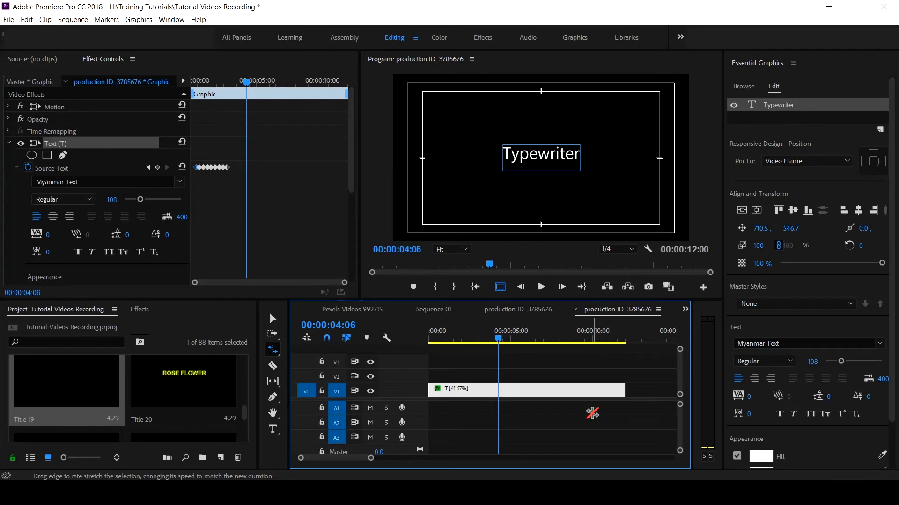
- Rate-stretch the "Typewriter" clip down to 00:00:01:06 and play it from the start to preview the faster typing
left_click_drag(498, 338, 418, 347)
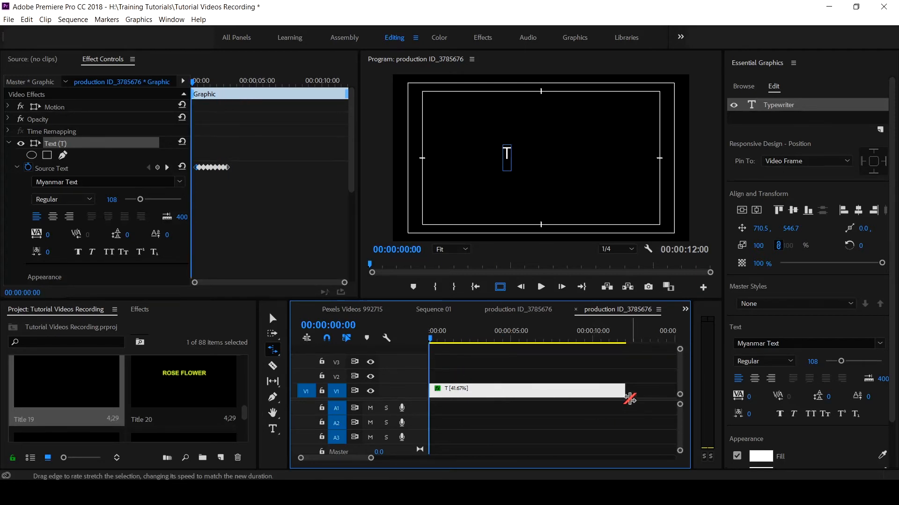
left_click_drag(624, 390, 448, 390)
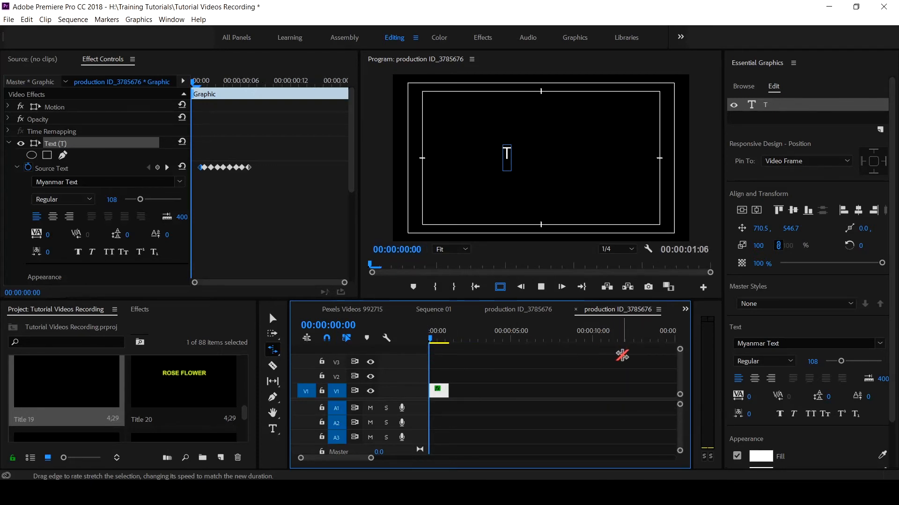
key("space")
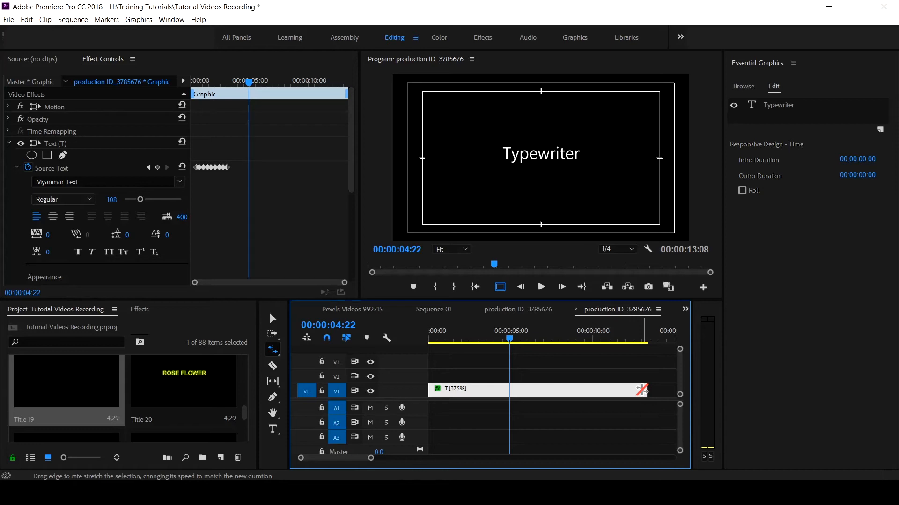
left_click_drag(642, 390, 632, 393)
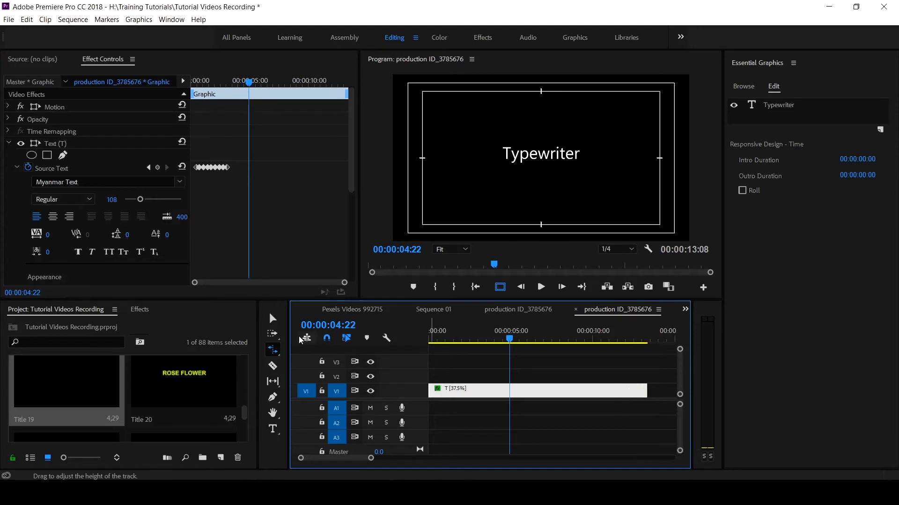
- Delete the stretched "Typewriter" clip from track V1 of the sequence
left_click(272, 318)
left_click(487, 394)
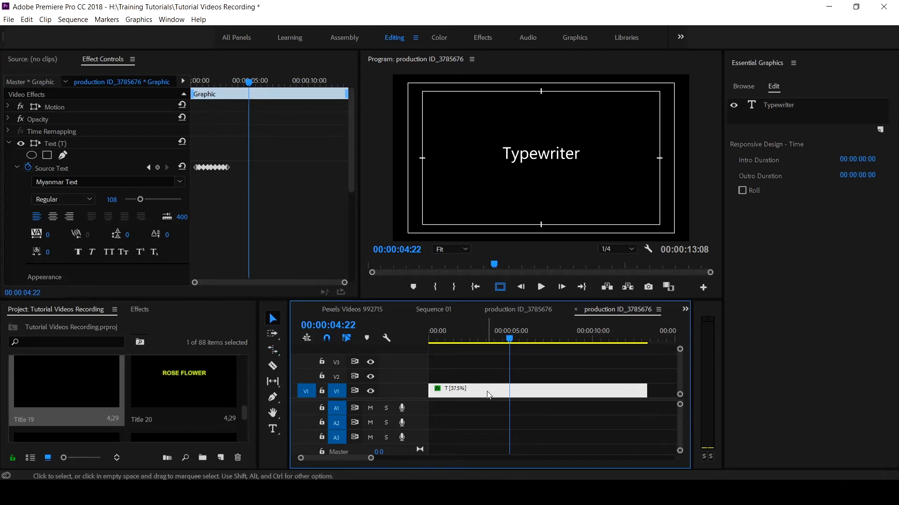
key("Delete")
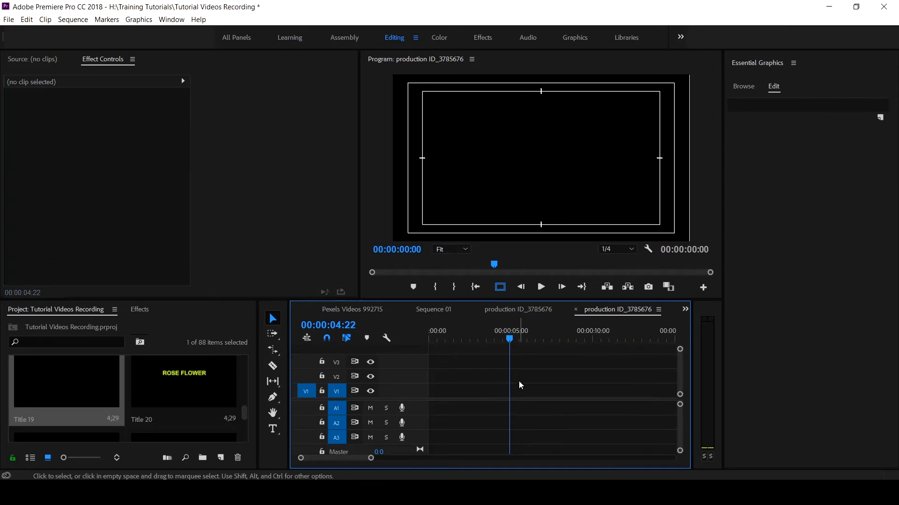
- Return the playhead to 00:00:00:00 and create a new empty text layer a little left of the frame's center
left_click_drag(509, 340, 421, 340)
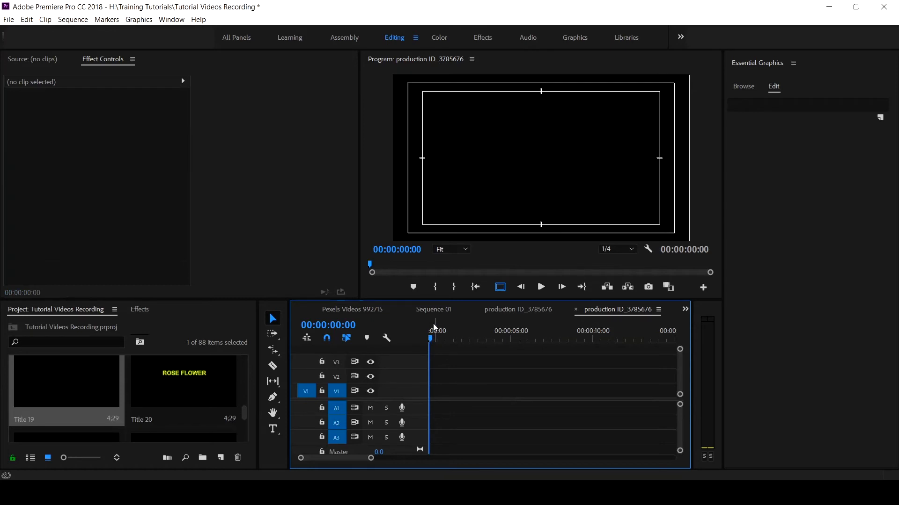
left_click(274, 432)
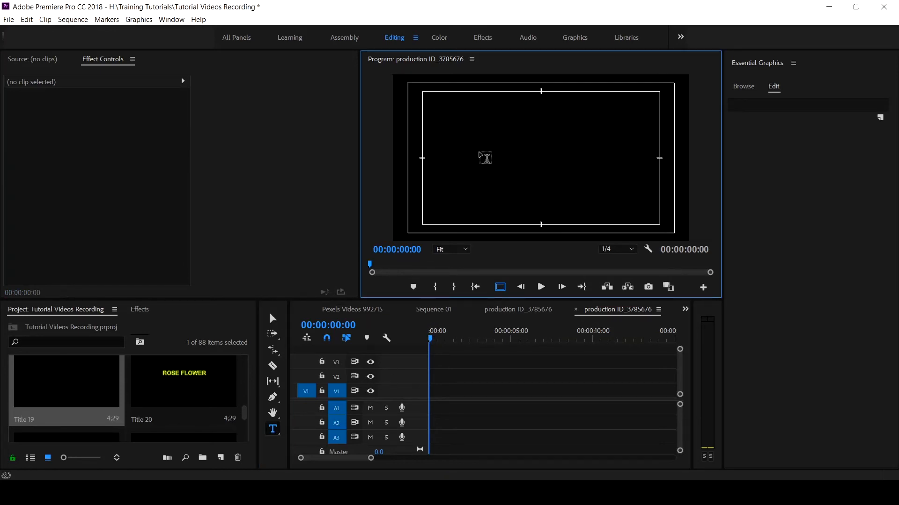
left_click(483, 154)
left_click_drag(137, 201, 135, 200)
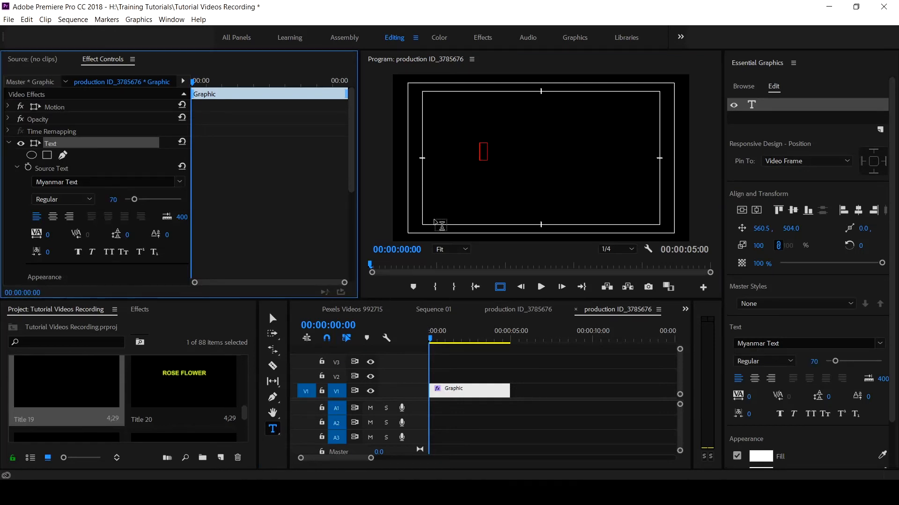
left_click(485, 155)
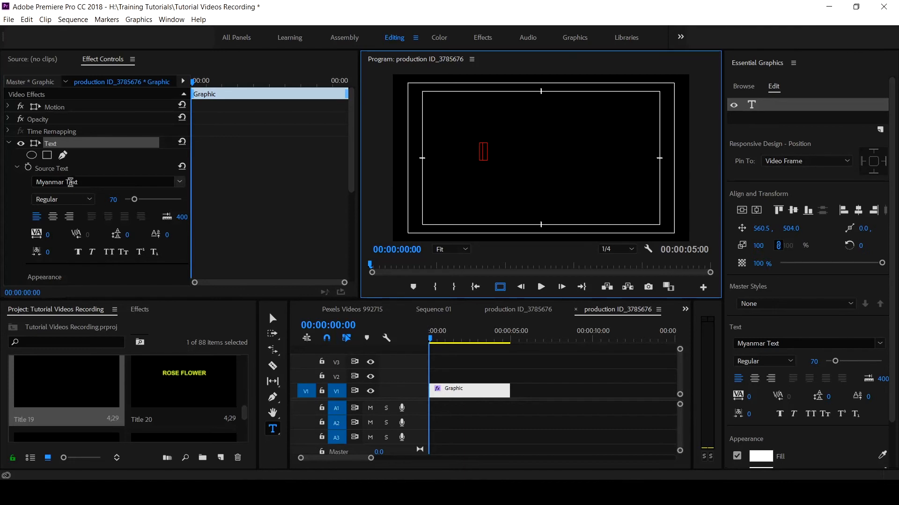
- Enable Source Text keyframing on the new text layer and enter "W" at 00:00:00:00
left_click(28, 167)
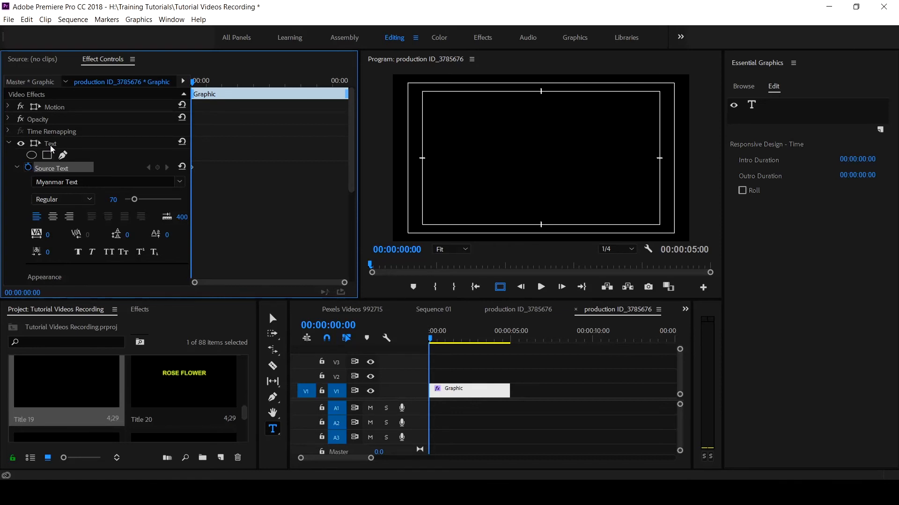
left_click(52, 145)
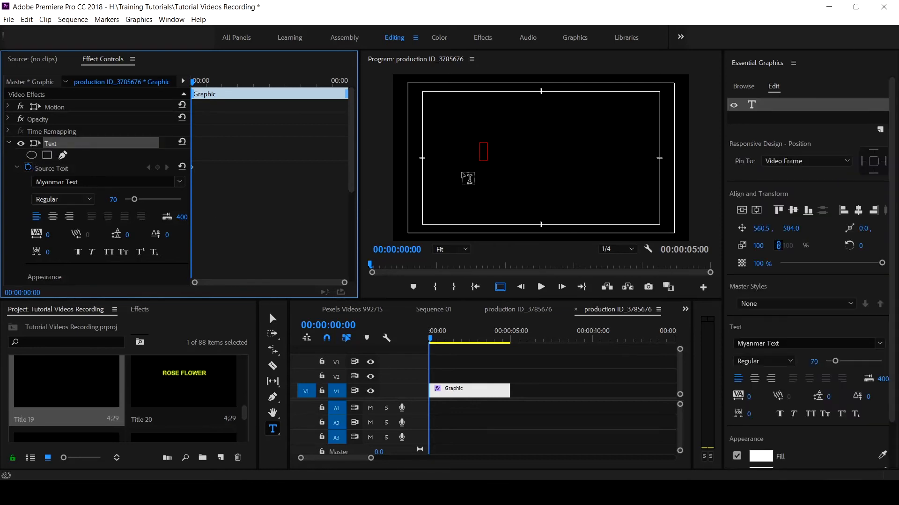
left_click(481, 153)
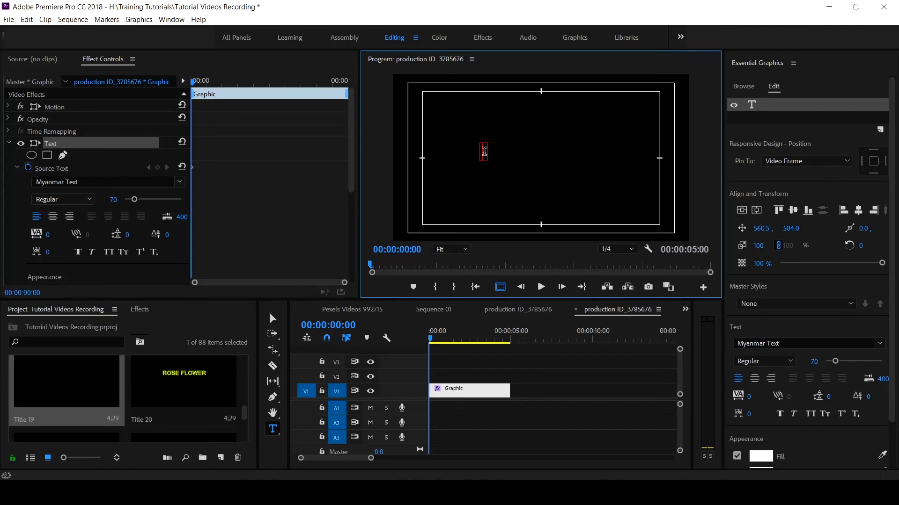
type("W")
- Advance the playhead three frames to 00:00:00:03 and extend the text to "Wh"
left_click(562, 287)
left_click(561, 287)
left_click(561, 287)
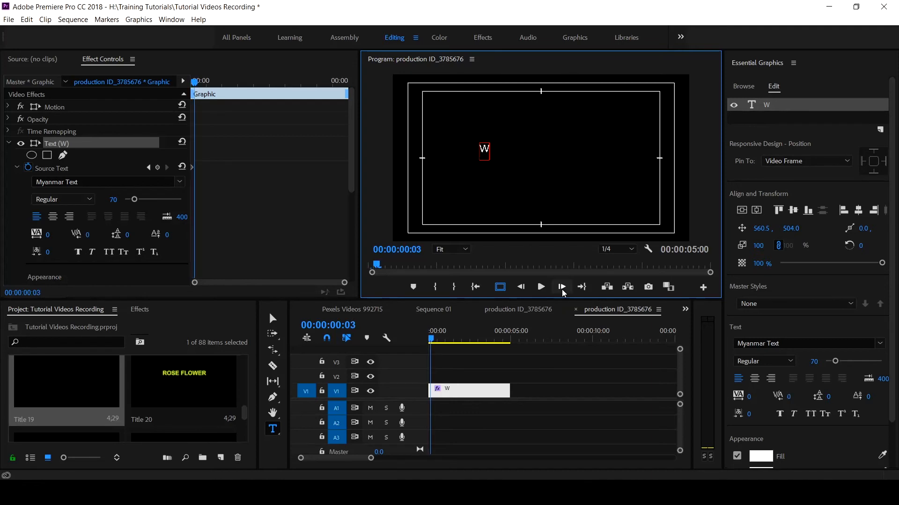
type("h")
- Continue adding one letter every three frames from 00:00:00:06 until the text reads "Where" at 00:00:00:12
left_click(562, 287)
left_click(562, 287)
left_click(561, 287)
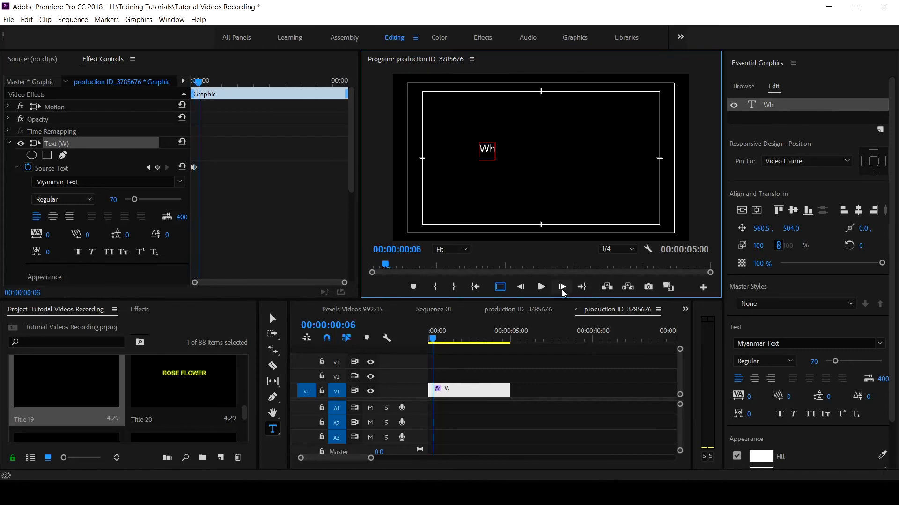
type("ere")
left_click(561, 287)
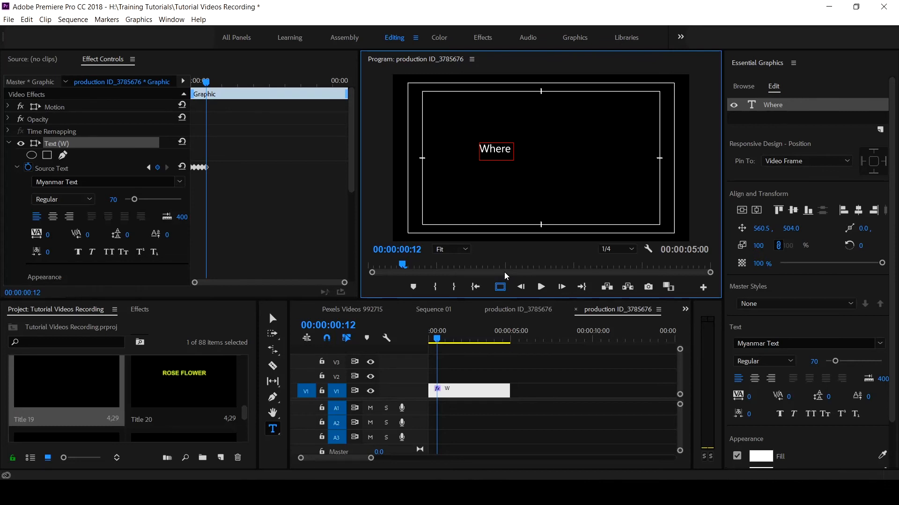
- Keep advancing the playhead and adding letters until the text reads "Where Are you" at 00:00:01:00
type("A")
left_click(562, 288)
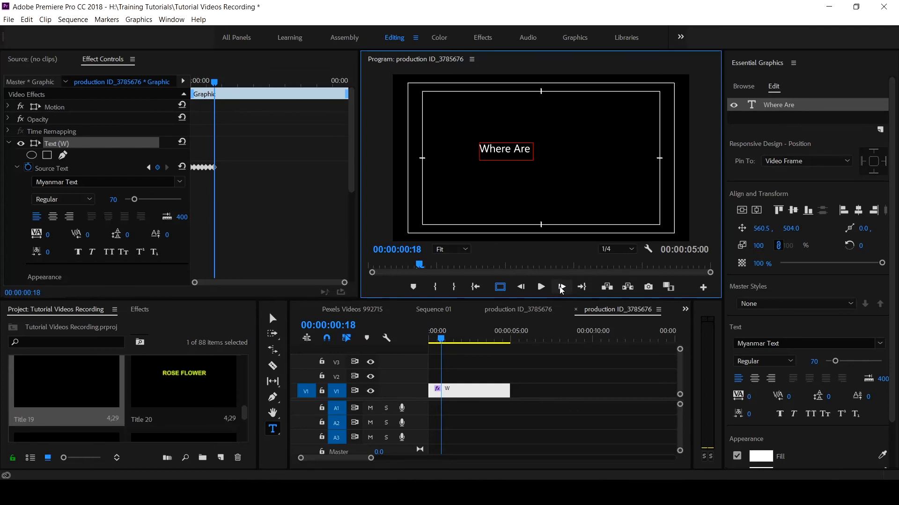
left_click(561, 287)
type("you")
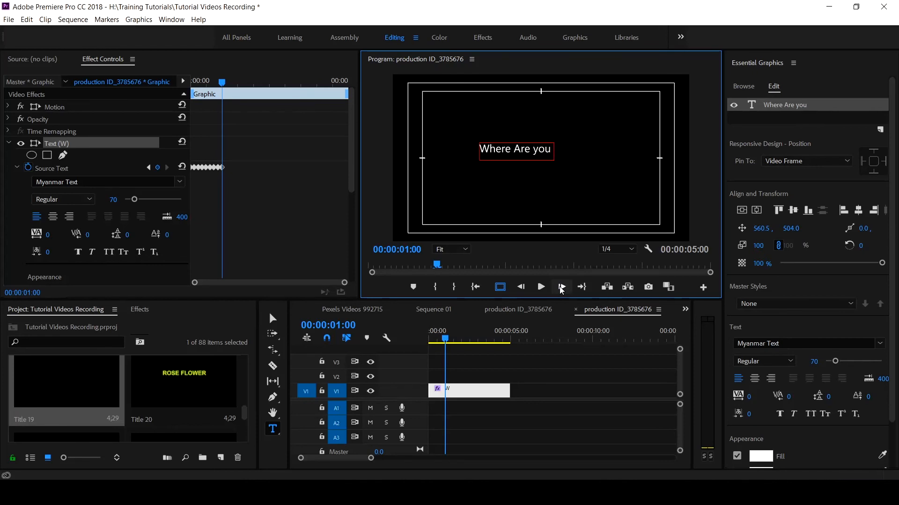
- Add the remaining characters one by one from 00:00:01:03 until the text reads "Where Are you from?" at 00:00:01:15
left_click(562, 288)
left_click(561, 287)
left_click(562, 287)
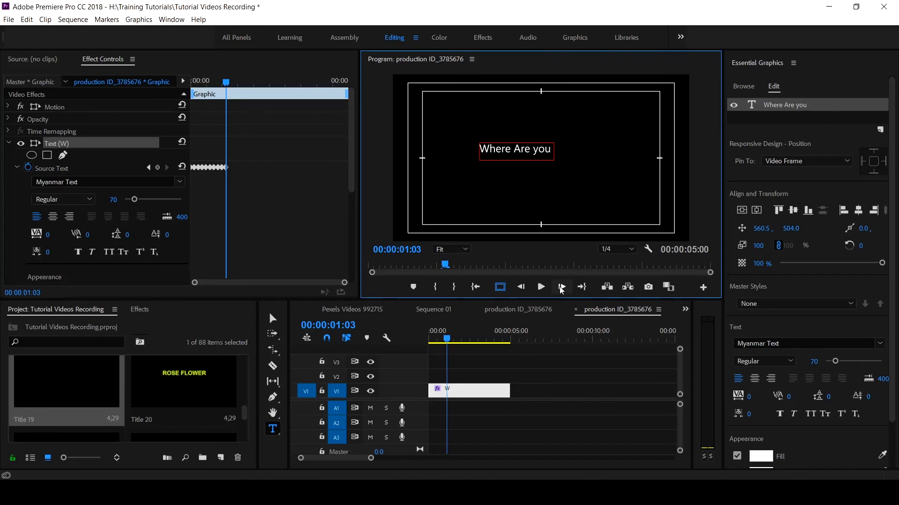
type("from")
left_click(562, 287)
type("?")
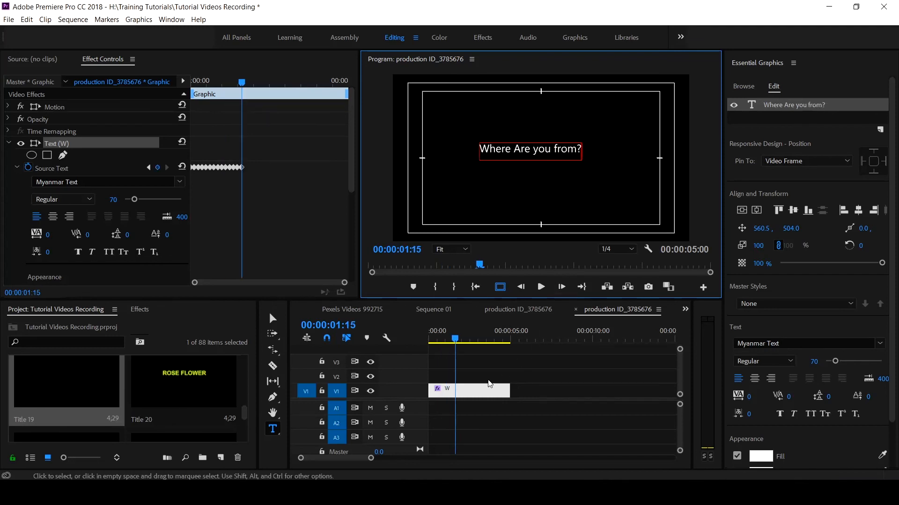
- Play the sequence from its start to preview the "Where Are you from?" typing animation
left_click_drag(455, 338, 429, 337)
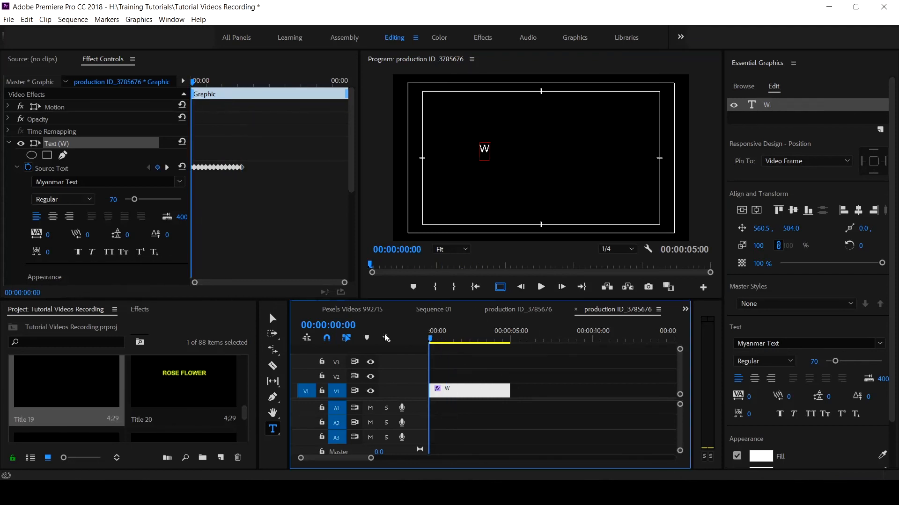
key("space")
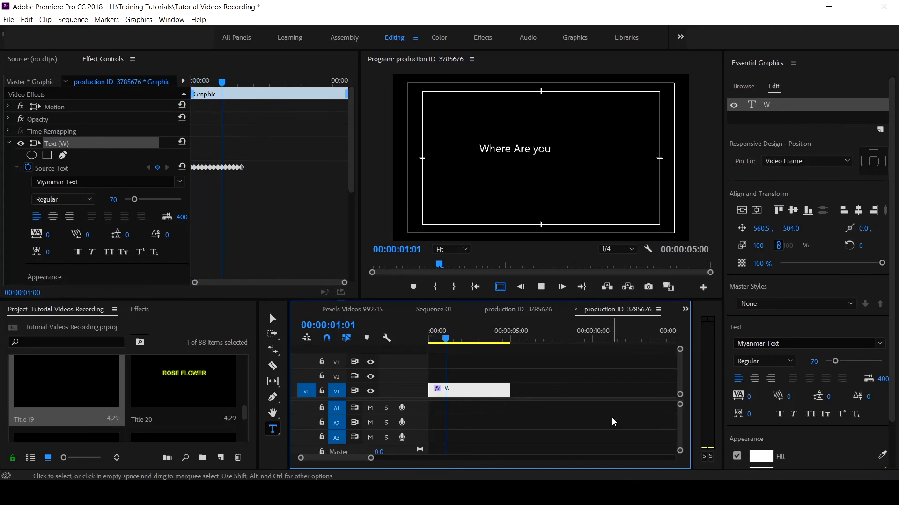
key("space")
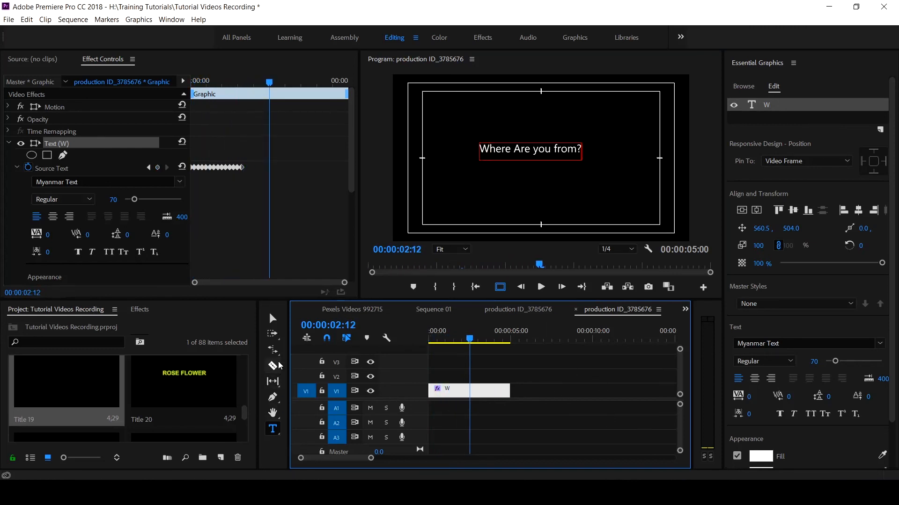
- Rate-stretch the "Where Are you from?" clip to 00:00:12:14 and play it from the start to preview the slower typing
left_click(272, 349)
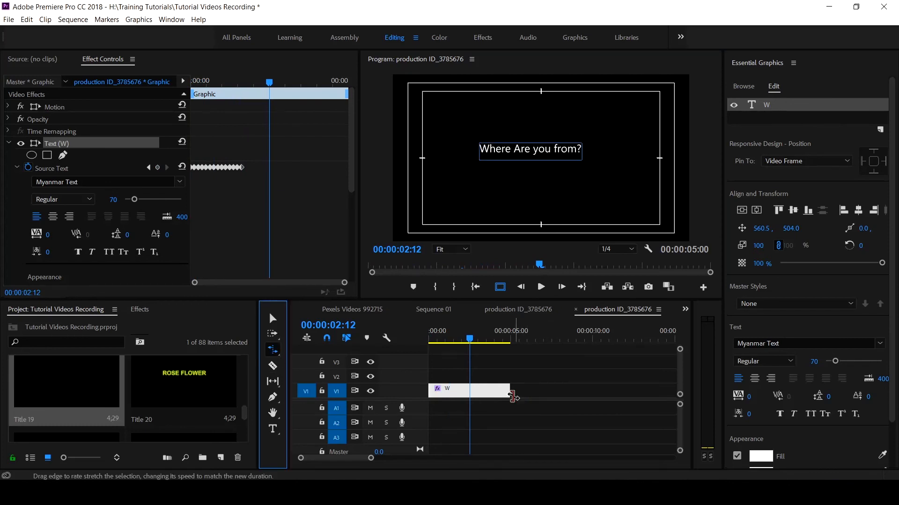
left_click_drag(510, 390, 634, 390)
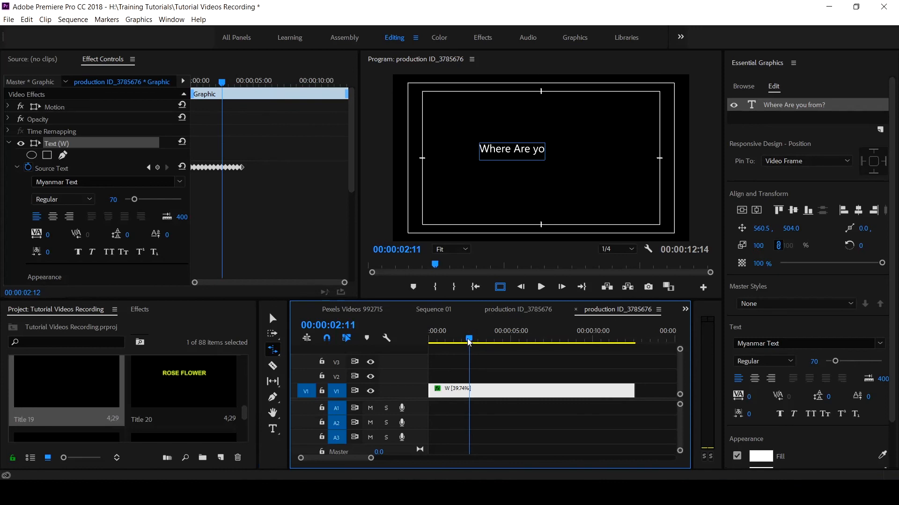
left_click_drag(470, 338, 389, 347)
key("space")
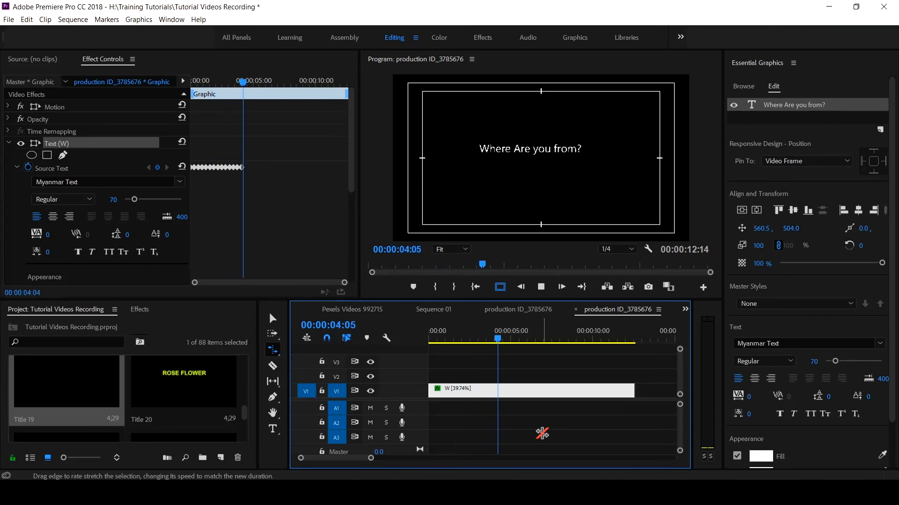
key("space")
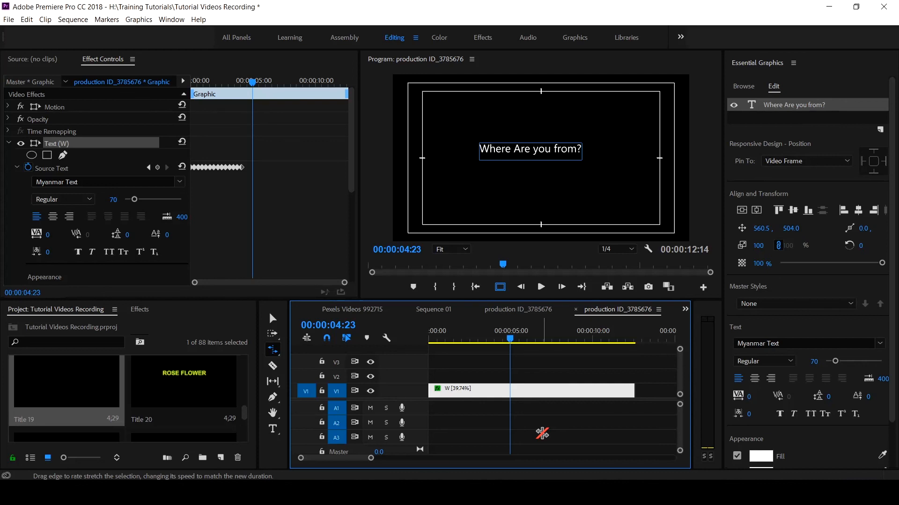
- Center the "Where Are you from?" text horizontally and vertically in the frame
left_click(756, 211)
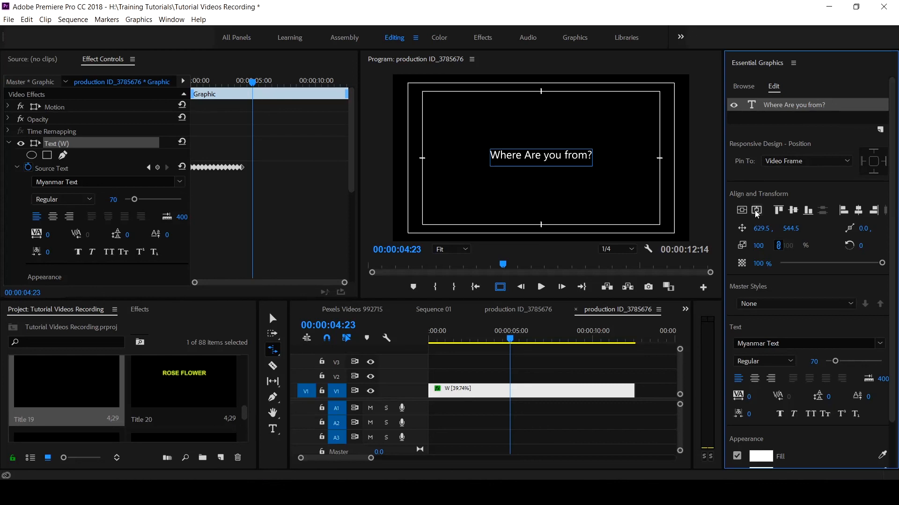